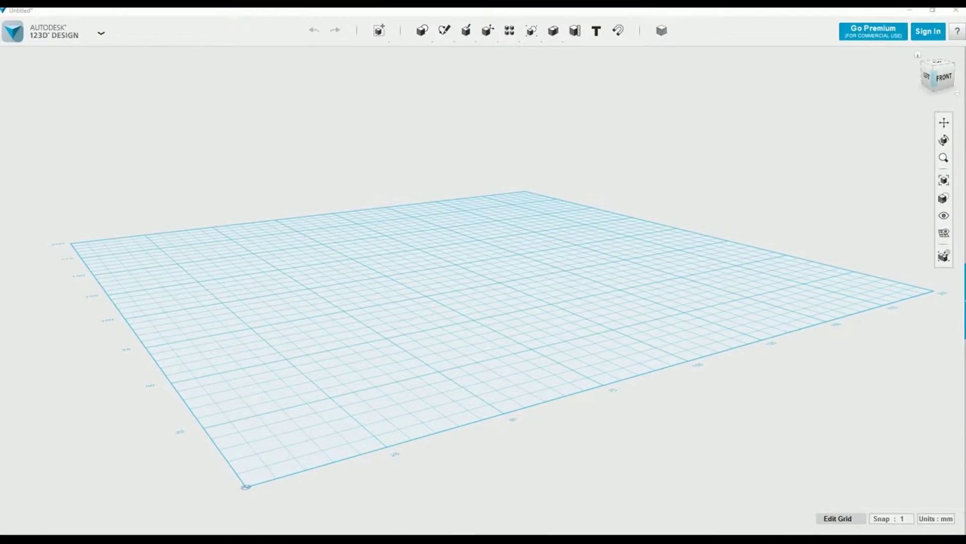
Import the Iphone6s & Apple Watch Dock_mk31.0_10depth.stl model and view it from the left side.
click(76, 30)
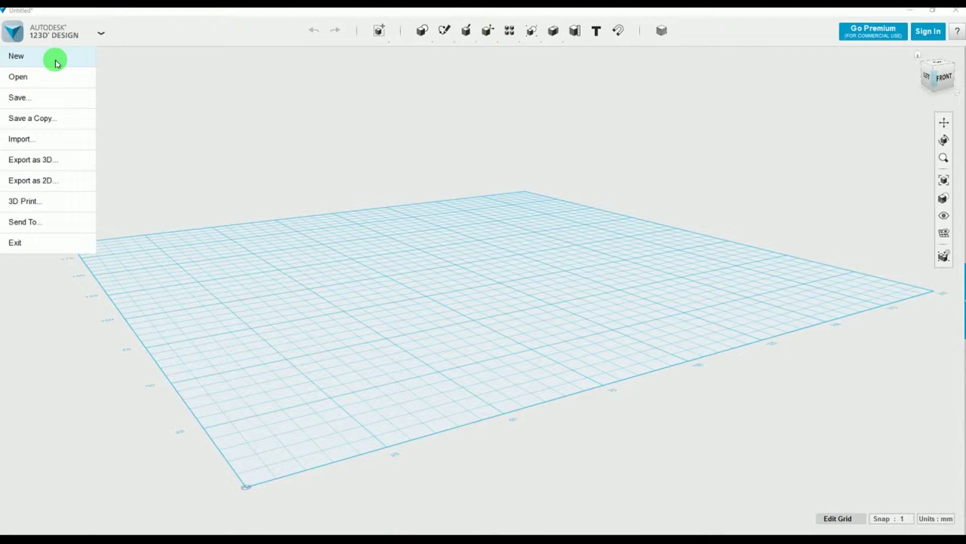
mouse_move(35, 143)
click(116, 141)
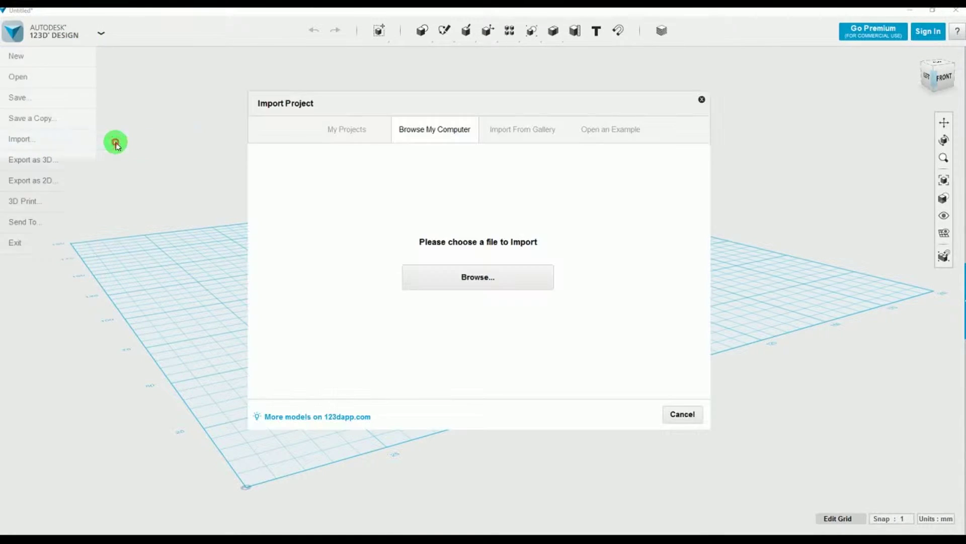
click(497, 276)
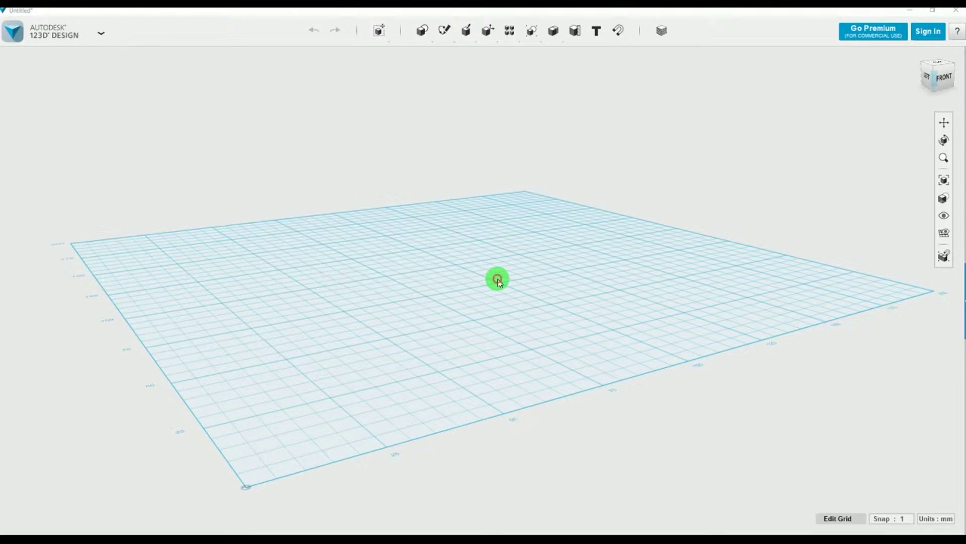
click(211, 87)
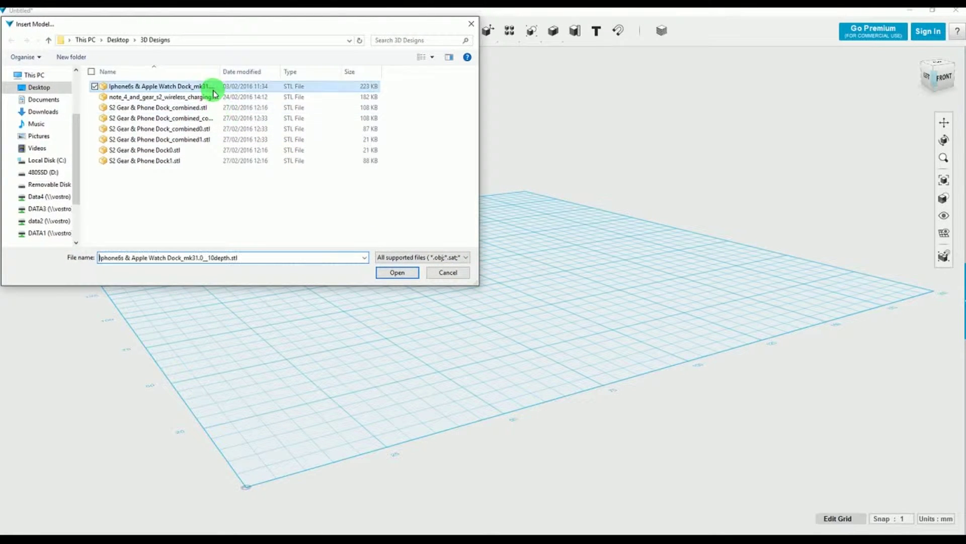
click(394, 272)
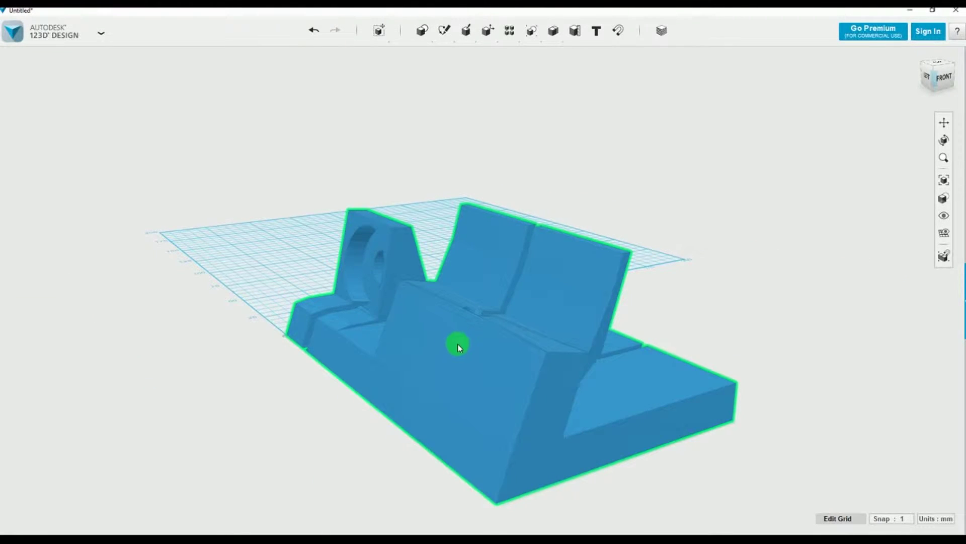
scroll(458, 347, down, 5)
mouse_move(425, 281)
right_down()
mouse_move(405, 254)
mouse_move(388, 294)
mouse_move(455, 304)
mouse_move(212, 319)
right_up()
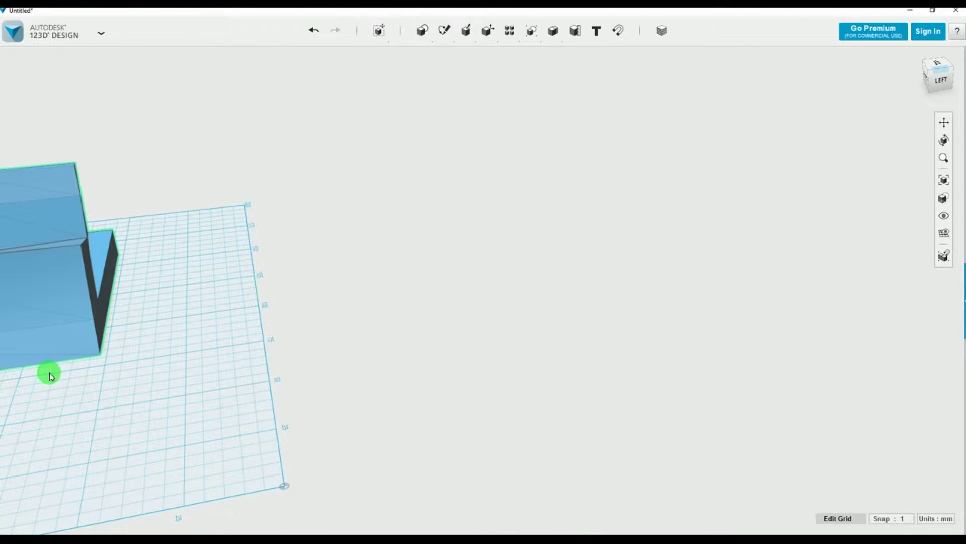
click(917, 56)
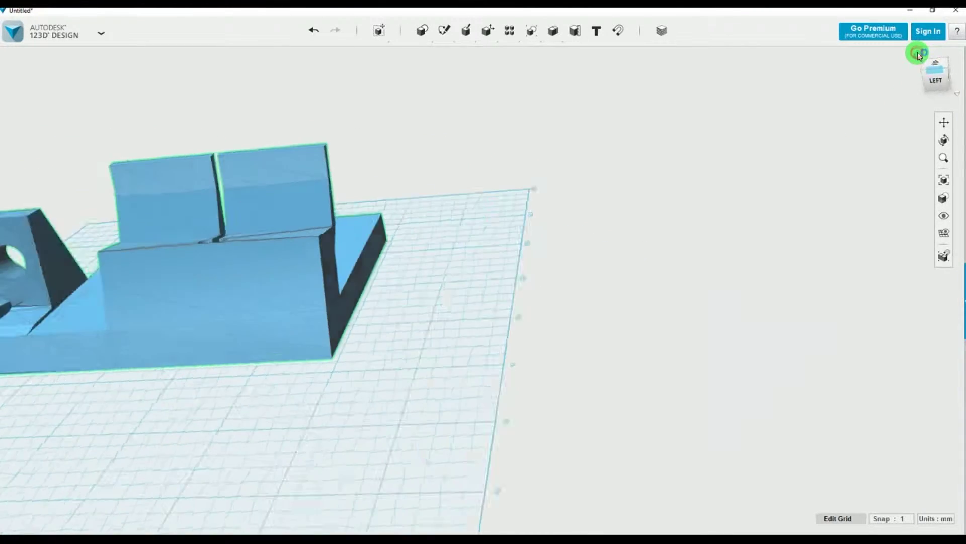
right_drag(342, 418, 393, 422)
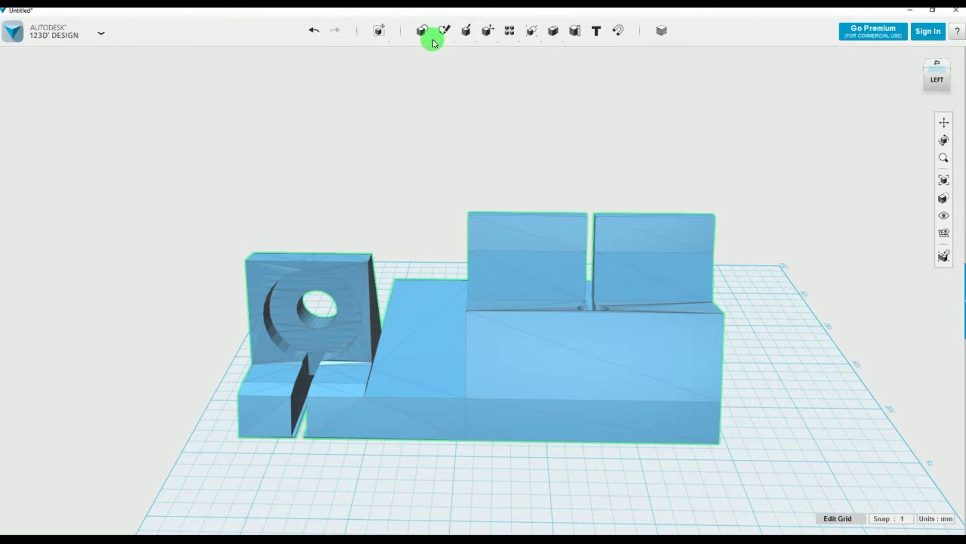
Sketch a rectangle on the grid around the dock's main right-hand base.
mouse_move(442, 37)
click(445, 55)
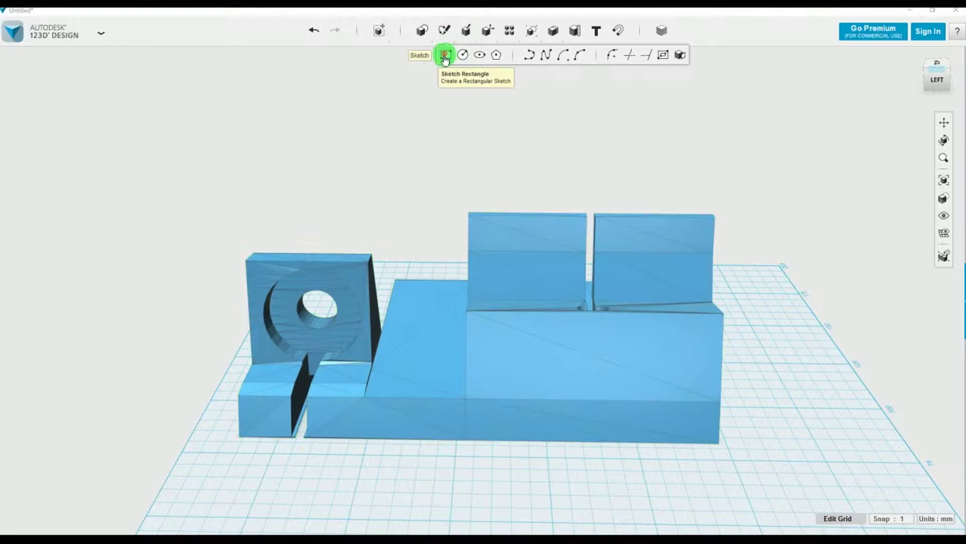
click(716, 452)
click(731, 460)
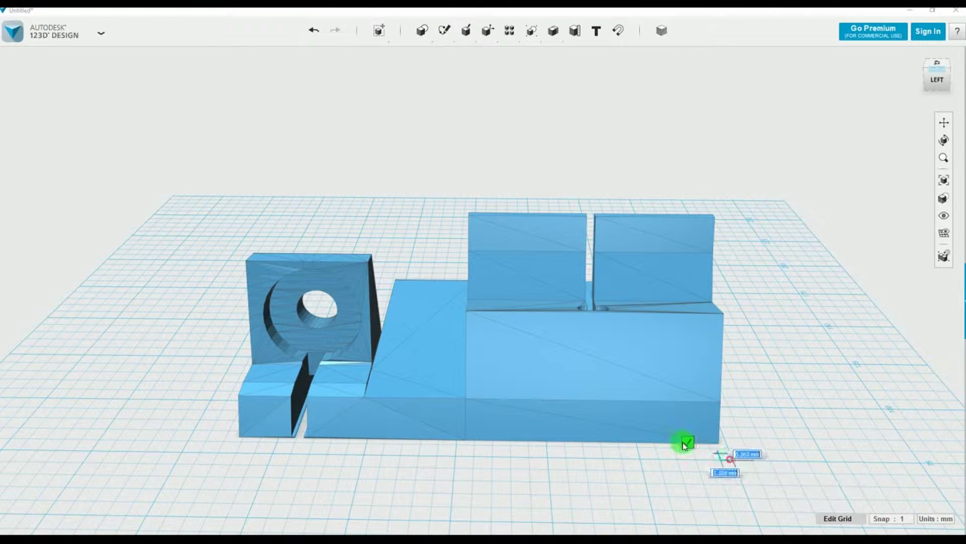
click(405, 280)
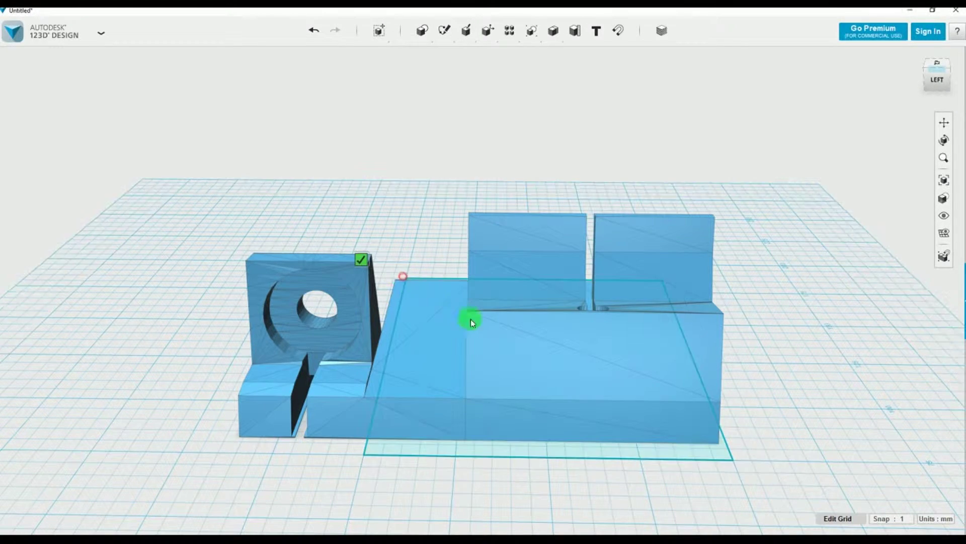
Extrude the rectangle upward into a 54 mm tall box.
mouse_move(466, 35)
click(468, 58)
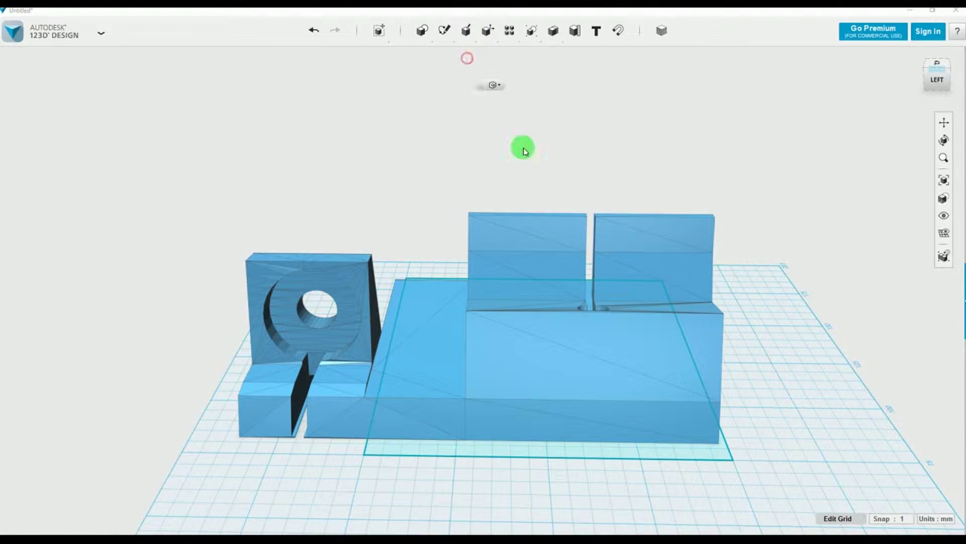
click(587, 454)
drag(540, 337, 555, 182)
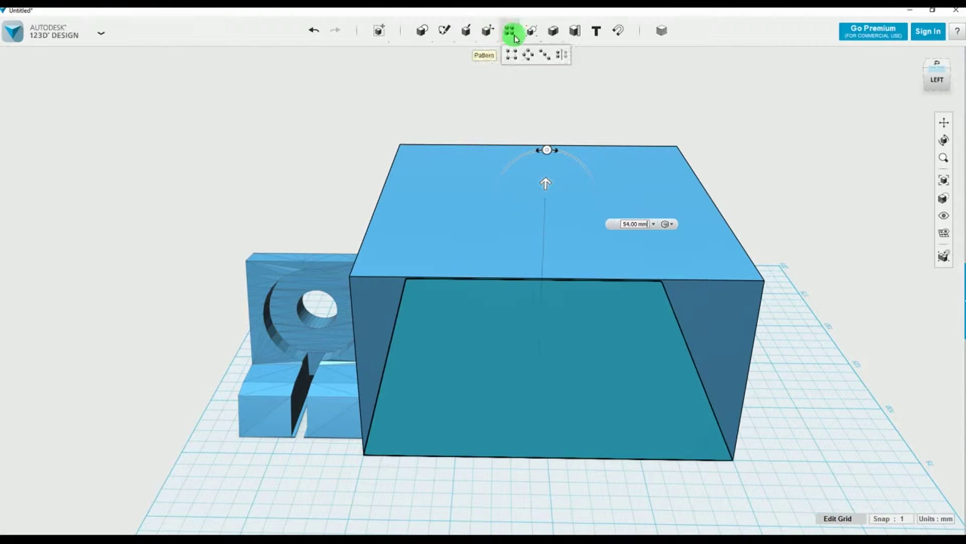
Intersect the dock (target) with the box (source), removing the holed watch bracket.
mouse_move(552, 30)
click(589, 56)
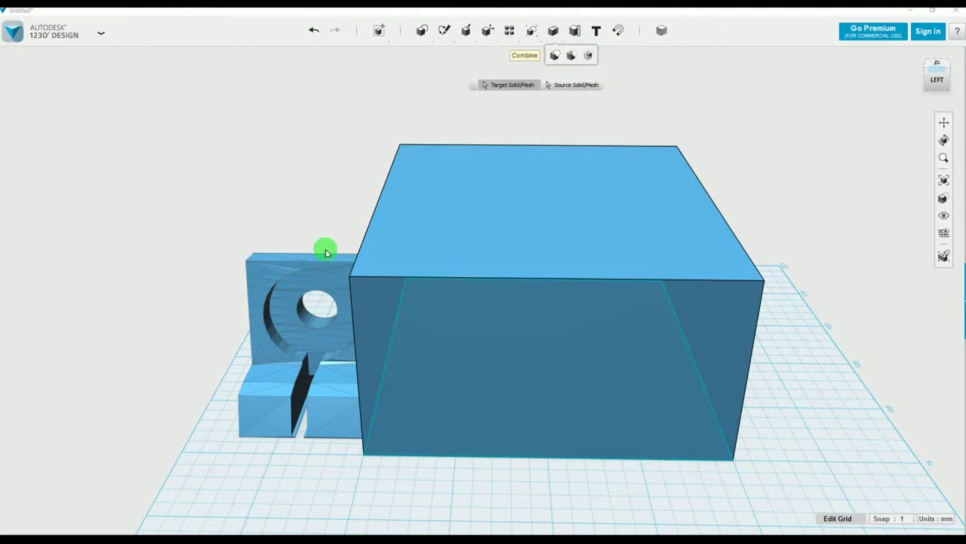
click(308, 281)
click(433, 226)
click(323, 267)
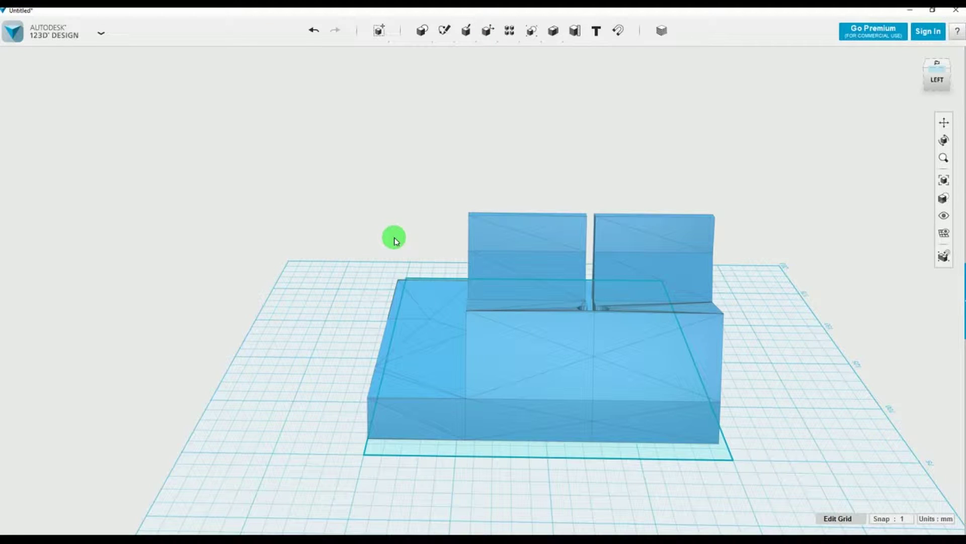
click(102, 34)
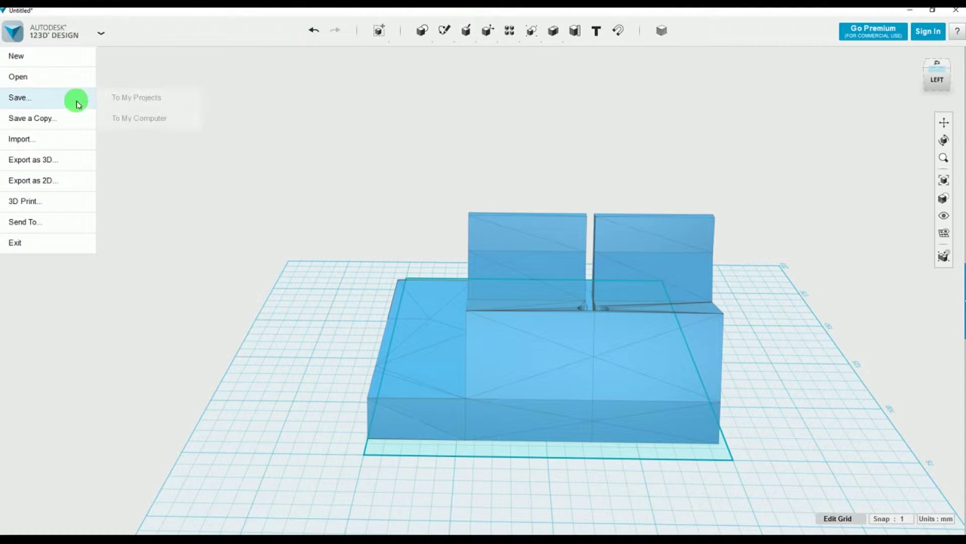
Import the note_4_and_gear_s2_wireless_charging_station.stl model into the scene.
mouse_move(71, 137)
click(116, 139)
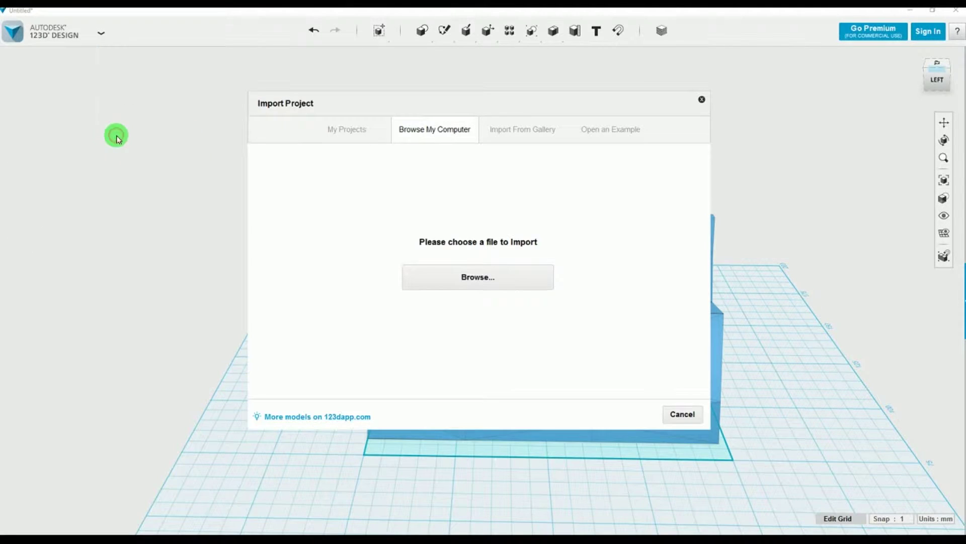
click(451, 279)
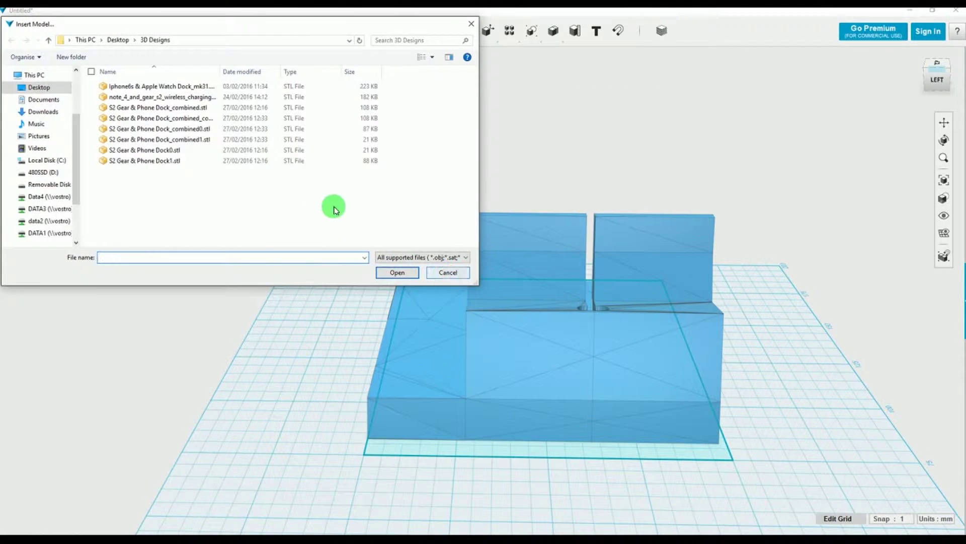
click(194, 98)
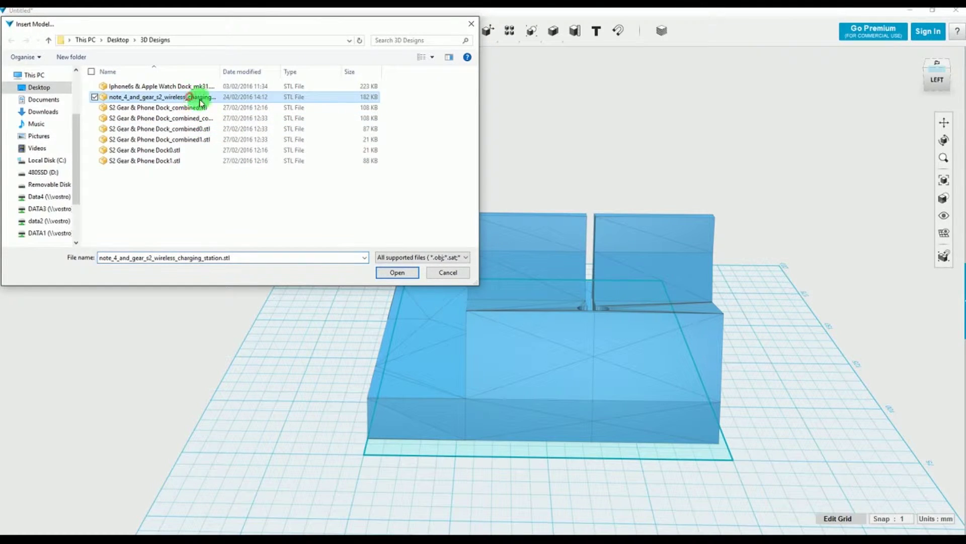
click(397, 273)
Move the charging station to the right, beside the trimmed dock.
drag(393, 277, 632, 408)
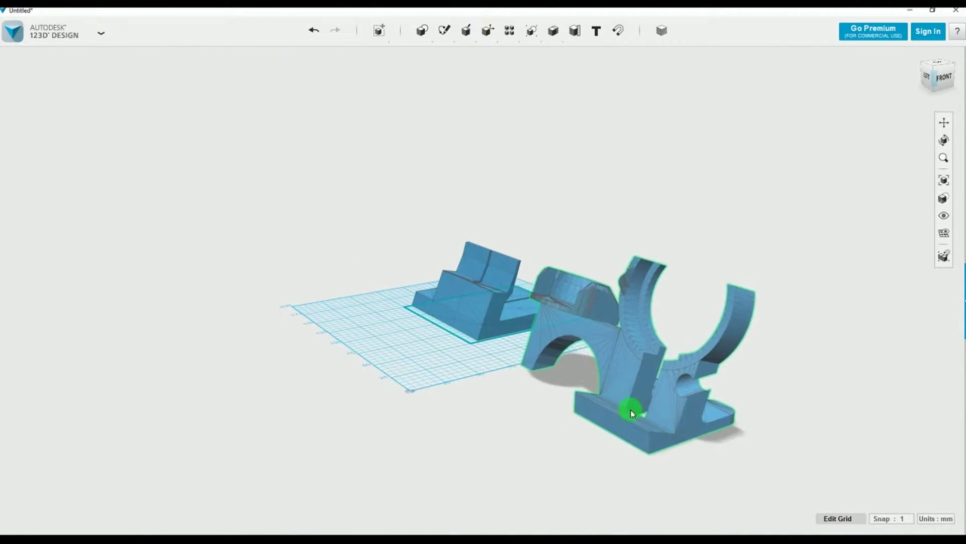
right_drag(539, 422, 583, 430)
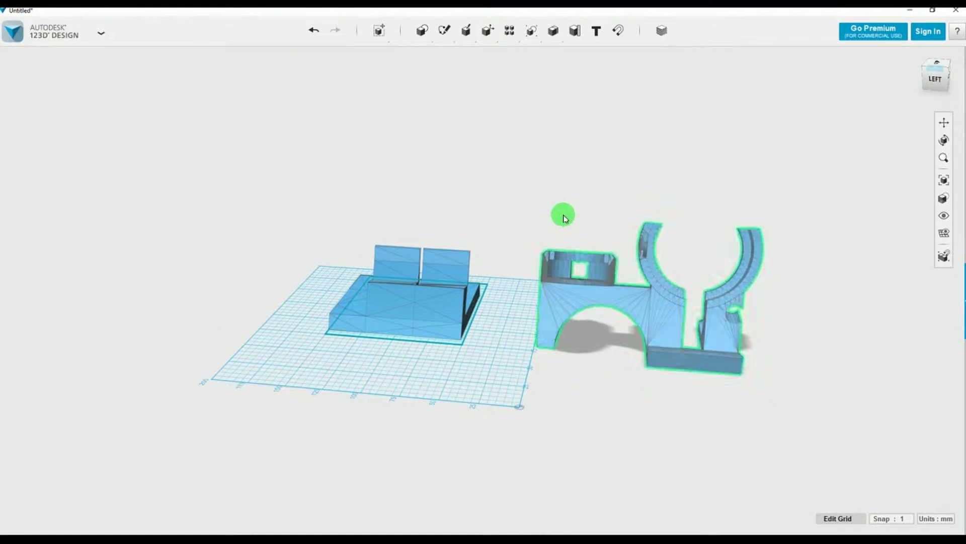
mouse_move(444, 30)
click(445, 55)
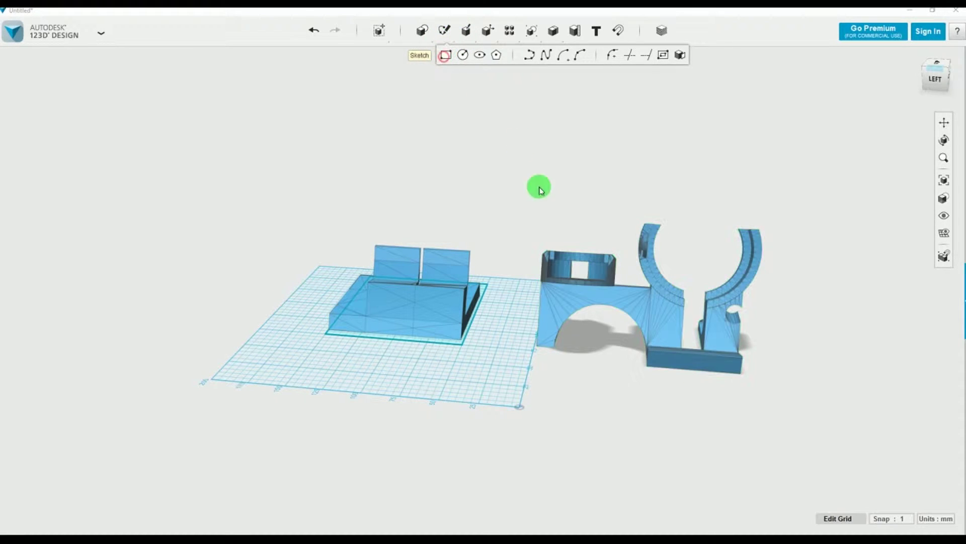
Sketch a rectangle under the charger's round cup and extrude it into a 40 mm box.
click(526, 346)
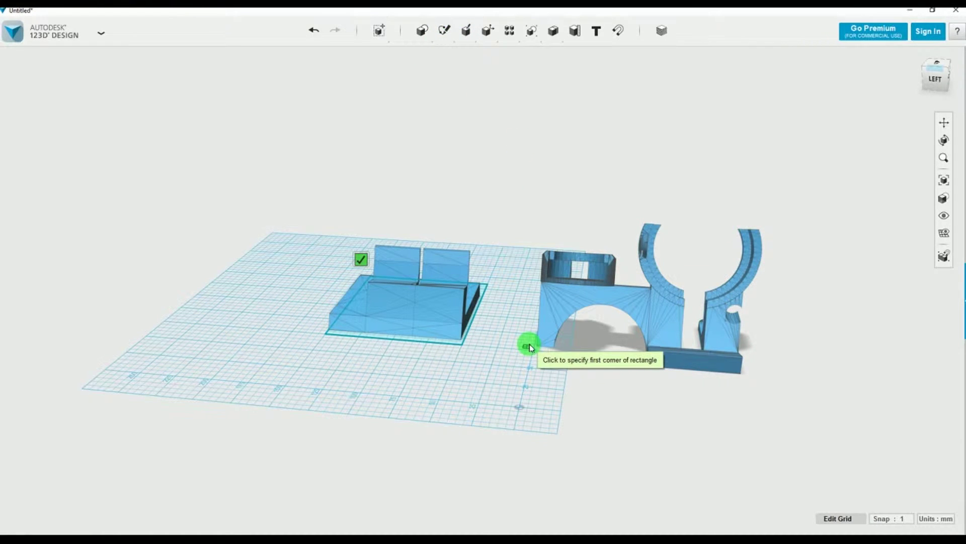
click(528, 347)
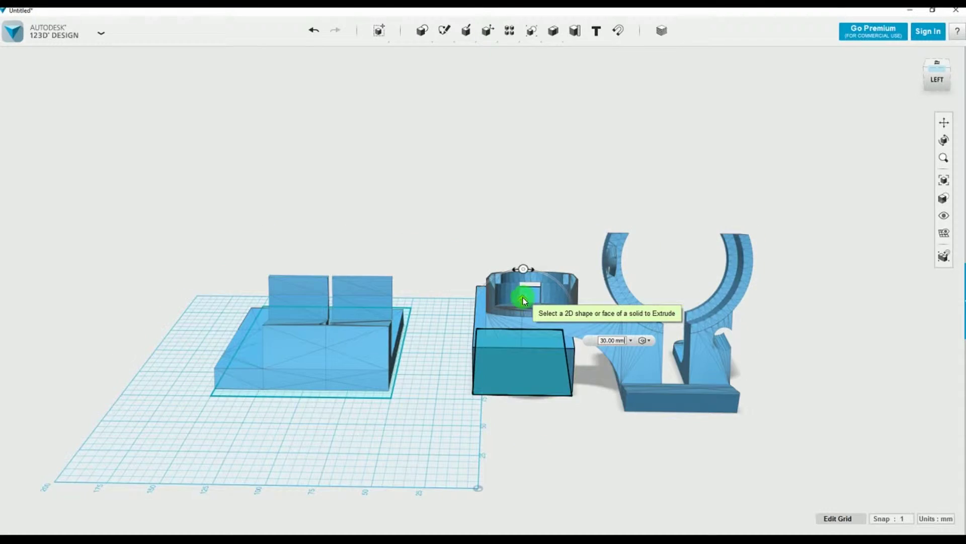
click(524, 287)
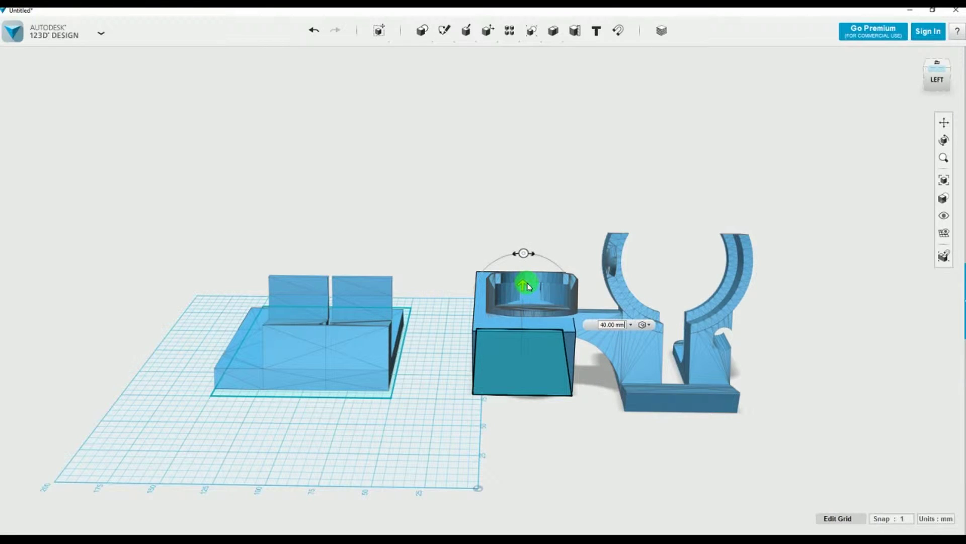
Resize the box, widening it from 55 to 60 and making it taller.
mouse_move(379, 30)
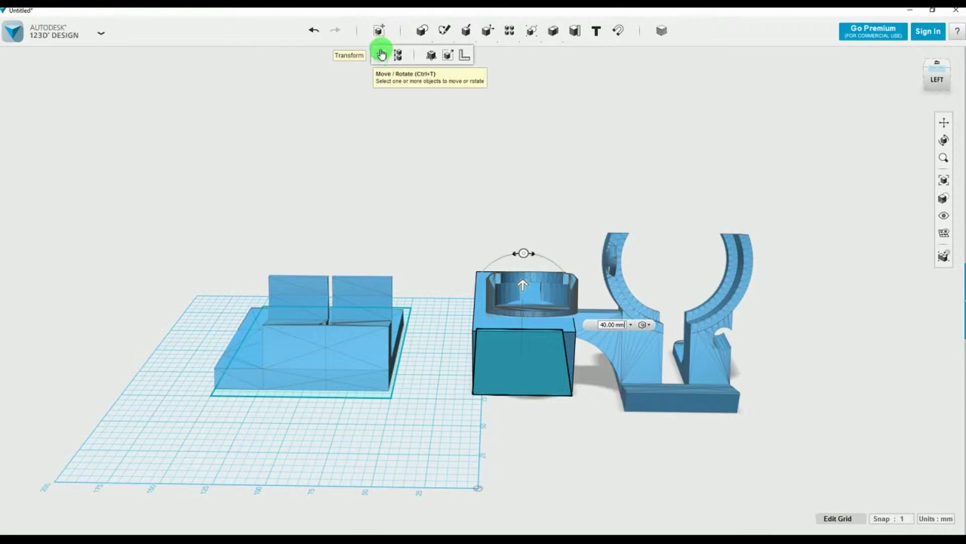
click(431, 55)
click(521, 361)
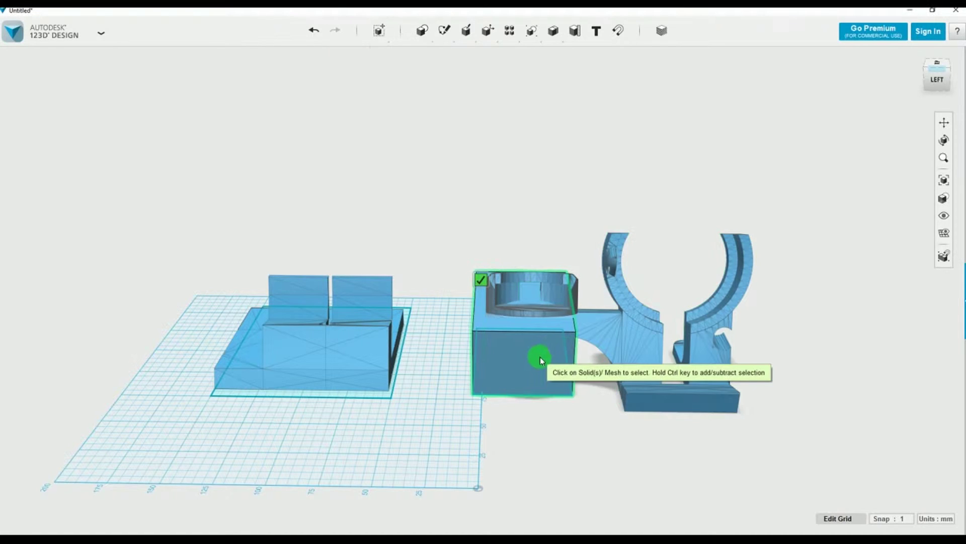
click(539, 358)
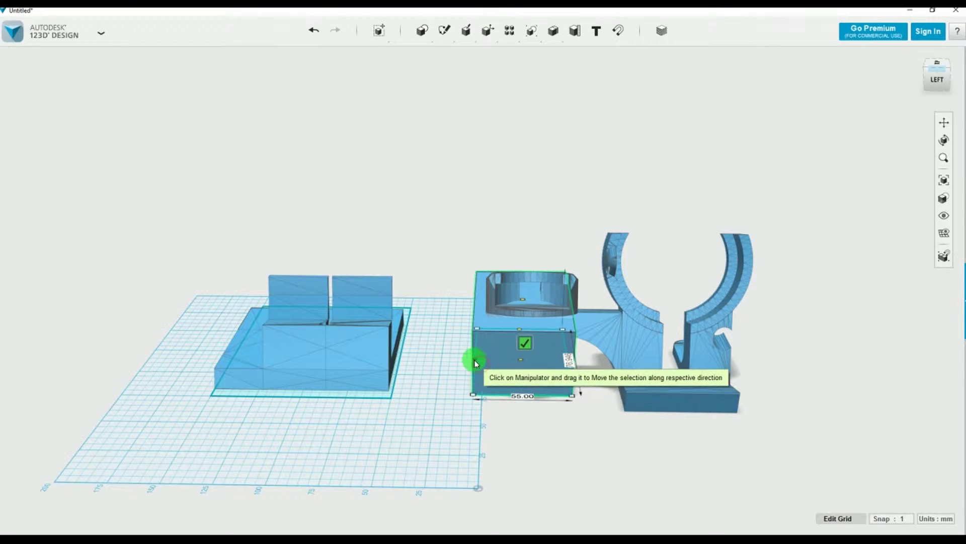
drag(479, 363, 467, 358)
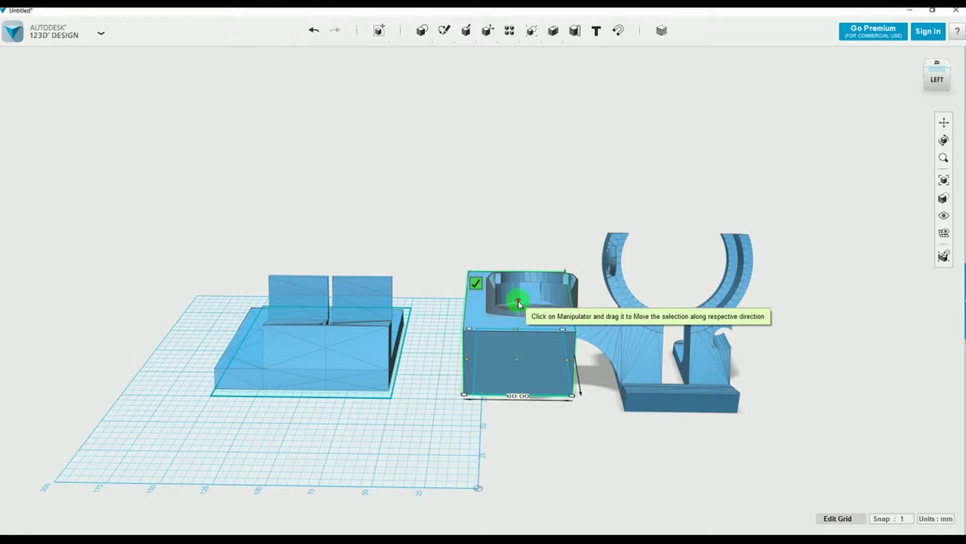
drag(519, 297, 522, 294)
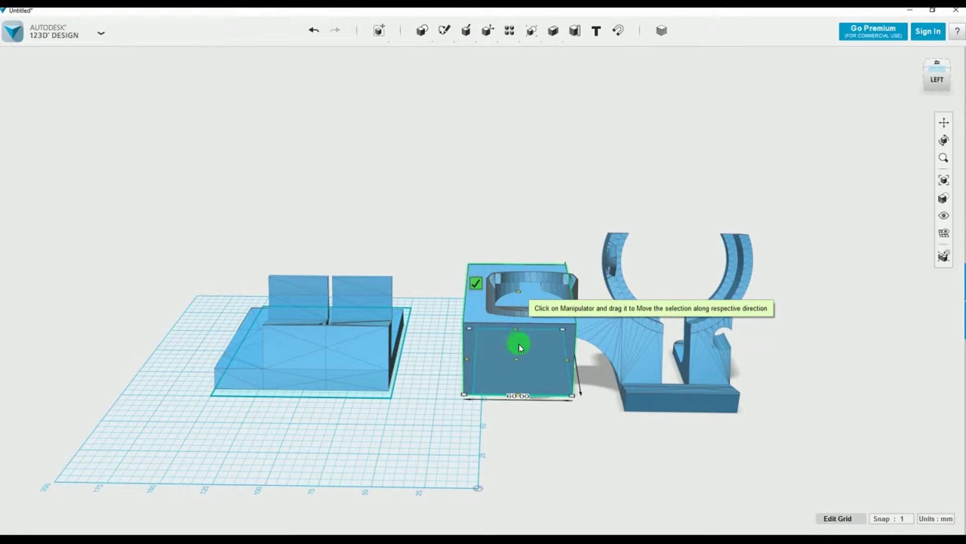
Position the box over the clamp's arch, lowering then nudging it into place.
right_drag(438, 341, 606, 339)
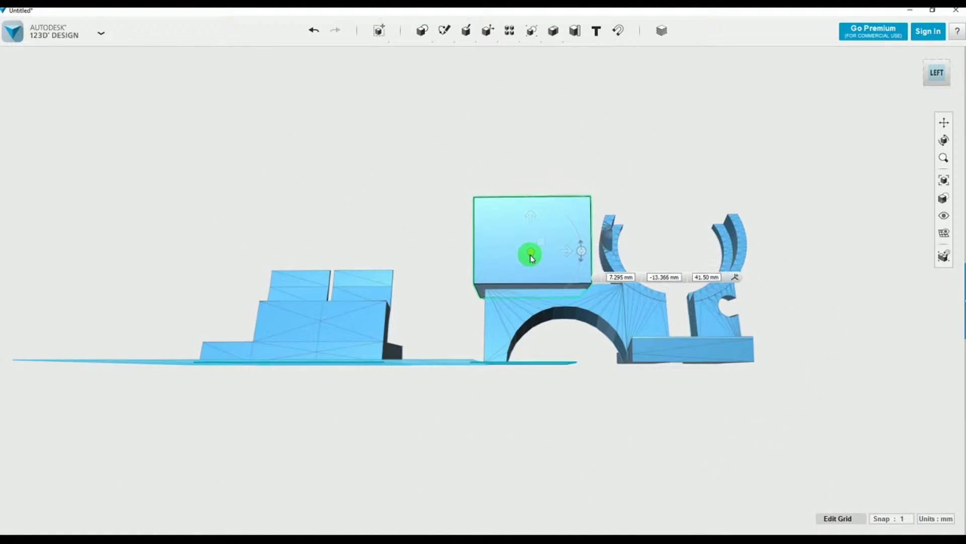
drag(529, 253, 531, 259)
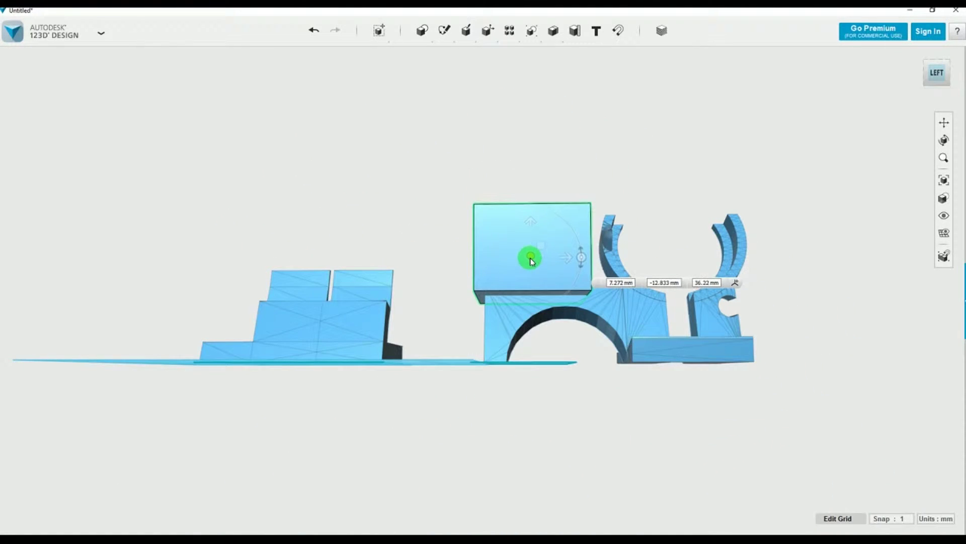
right_drag(458, 330, 615, 325)
drag(471, 285, 437, 292)
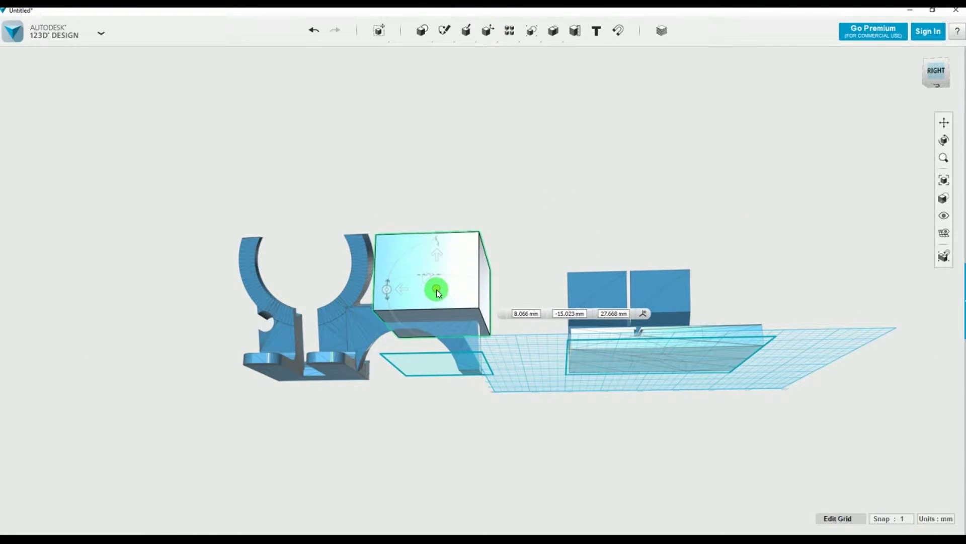
right_drag(406, 355, 558, 339)
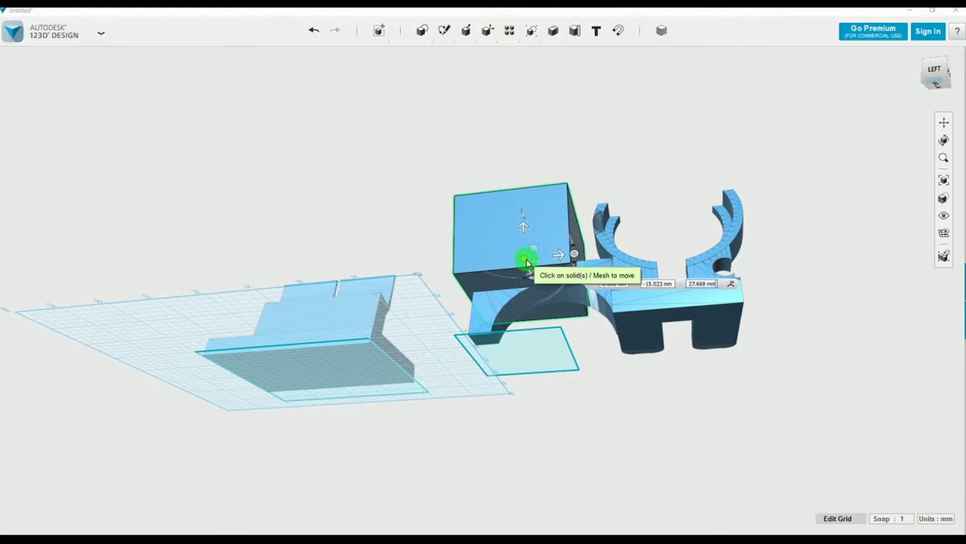
drag(527, 262, 528, 258)
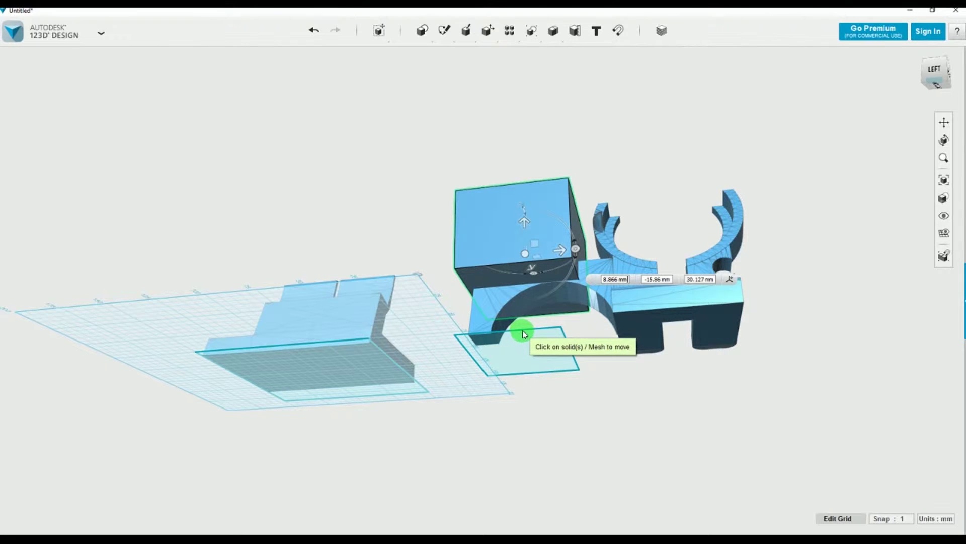
right_drag(518, 307, 455, 327)
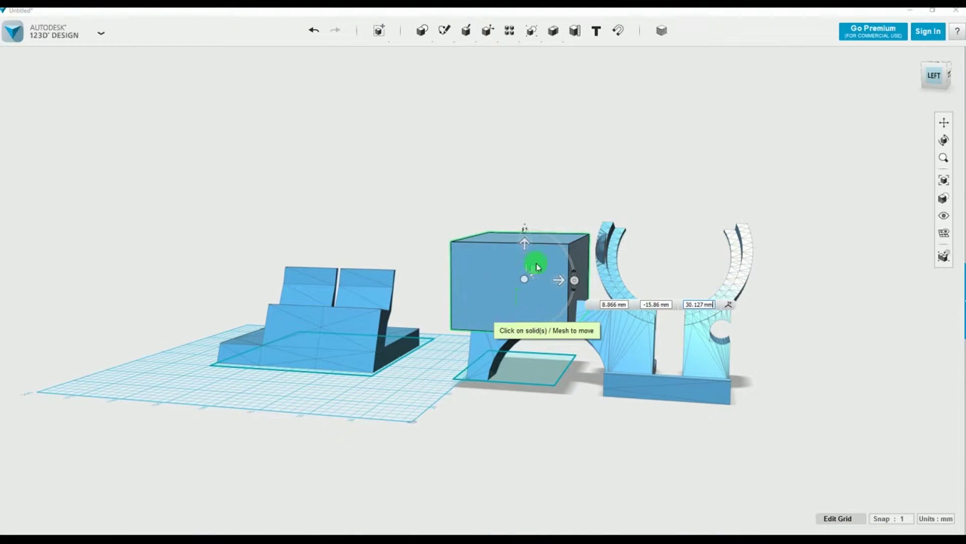
mouse_move(553, 30)
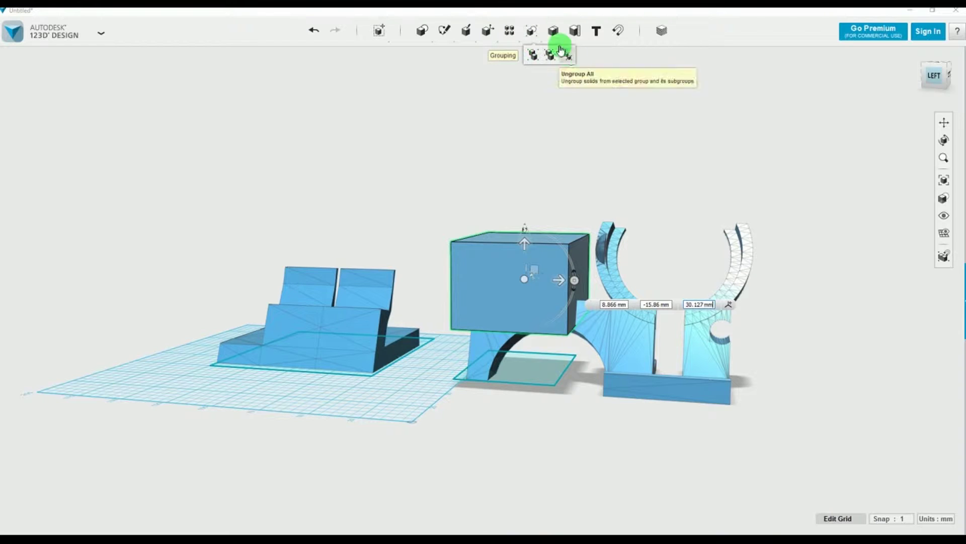
Intersect the clamp (target) with the box (source), leaving only the trimmed charger cup.
click(588, 54)
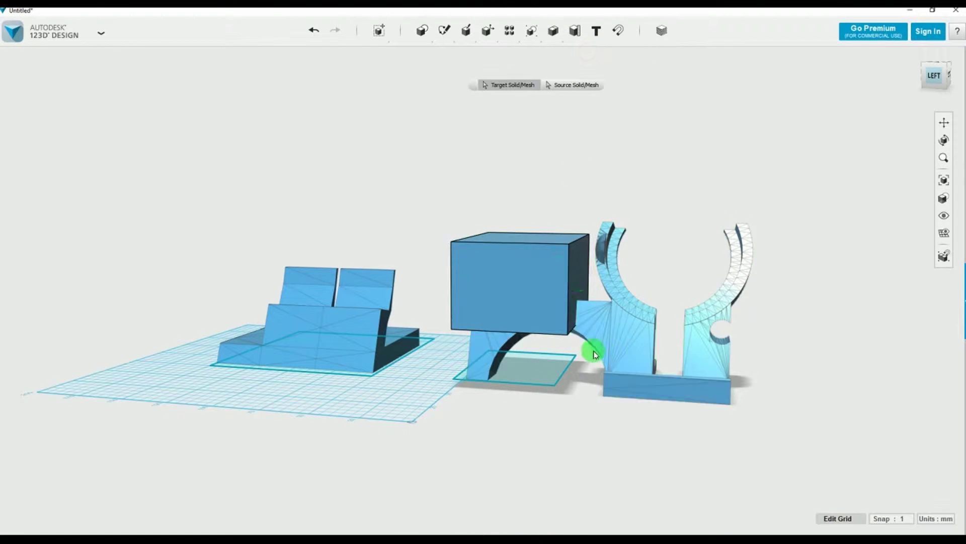
click(619, 339)
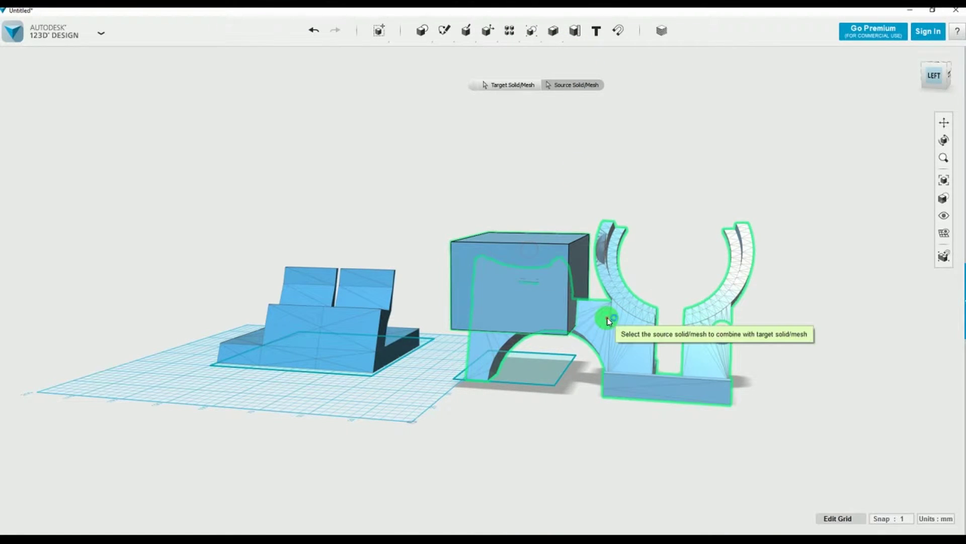
click(610, 392)
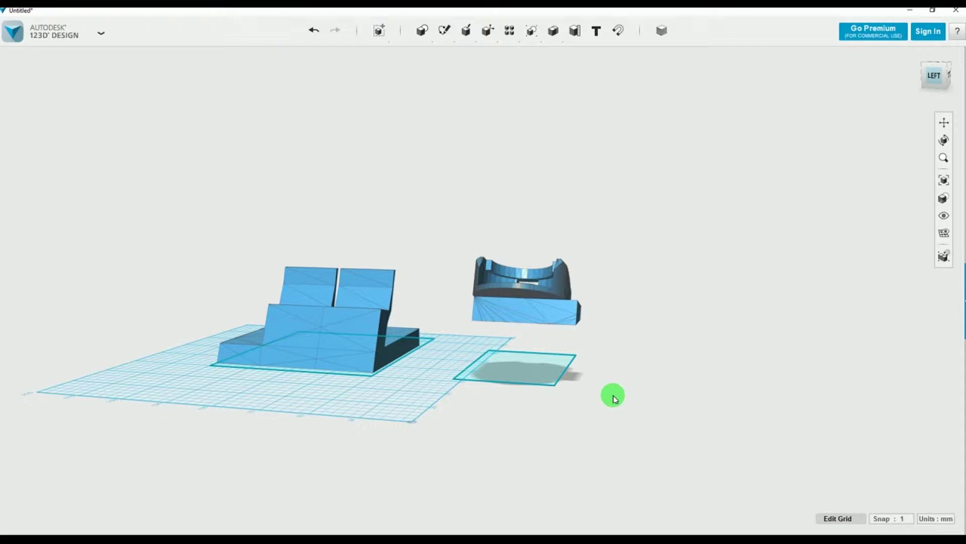
Move the charger cup beside the phone dock and scale the dock uniformly by 1.02.
mouse_move(505, 311)
mouse_down()
mouse_move(267, 337)
mouse_move(216, 371)
mouse_move(202, 364)
mouse_up()
click(545, 513)
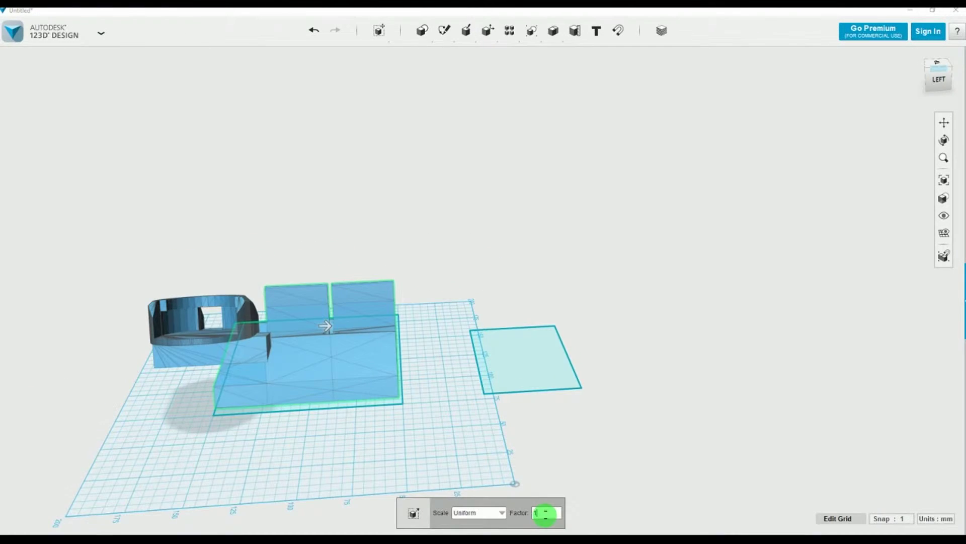
text(.02)
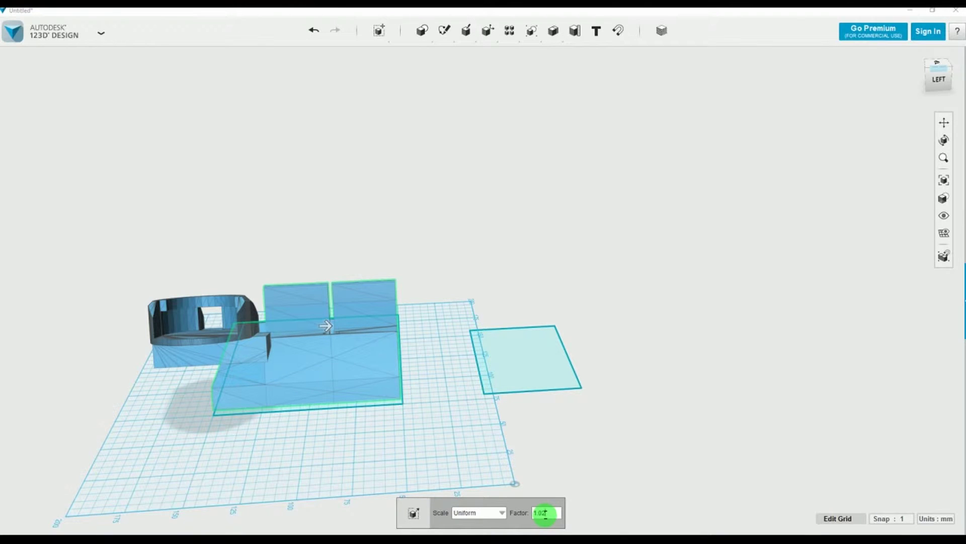
click(332, 473)
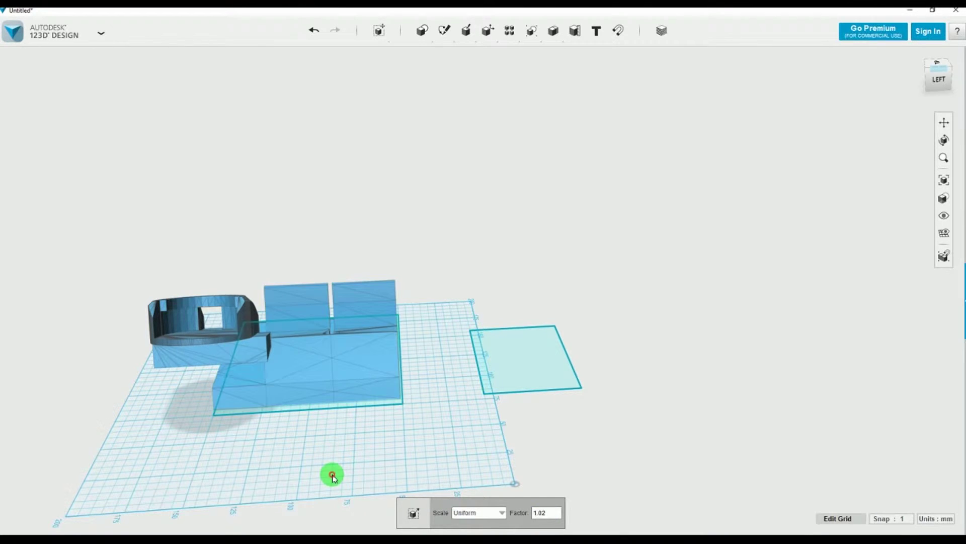
From the back view, select the thin leftover plate.
click(209, 346)
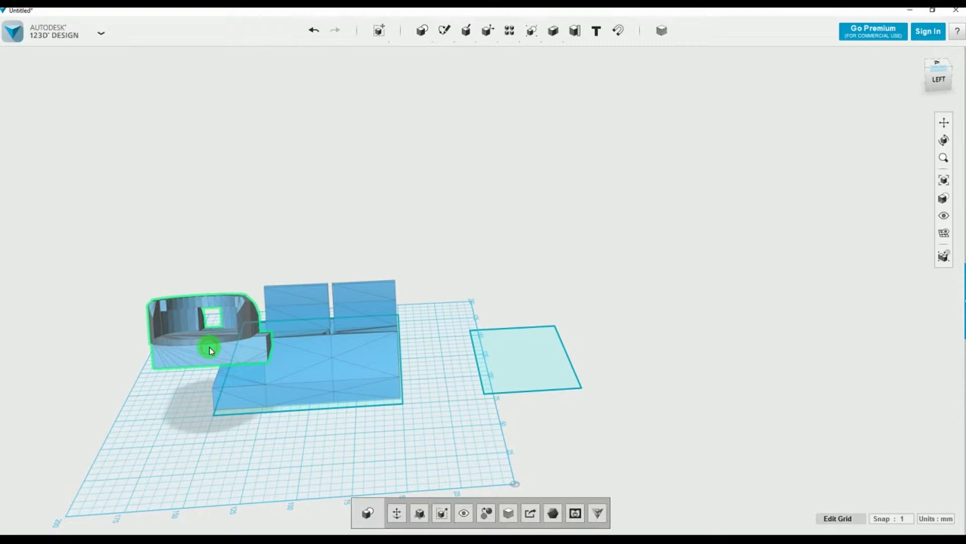
right_drag(187, 396, 261, 384)
click(437, 341)
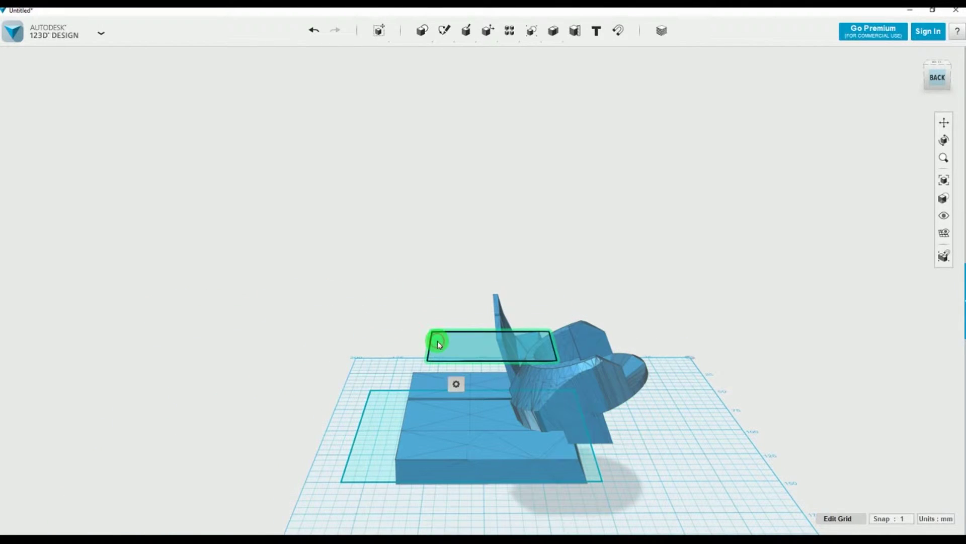
Delete the two thin leftover plates.
key(Delete)
click(382, 421)
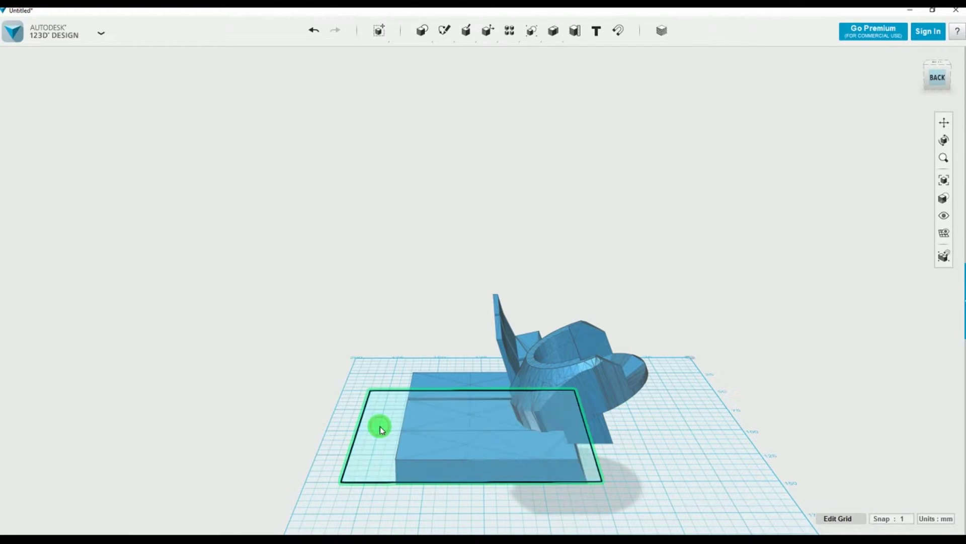
key(Delete)
Move the charger cup over the base's left side and rotate it -90° upright.
click(565, 399)
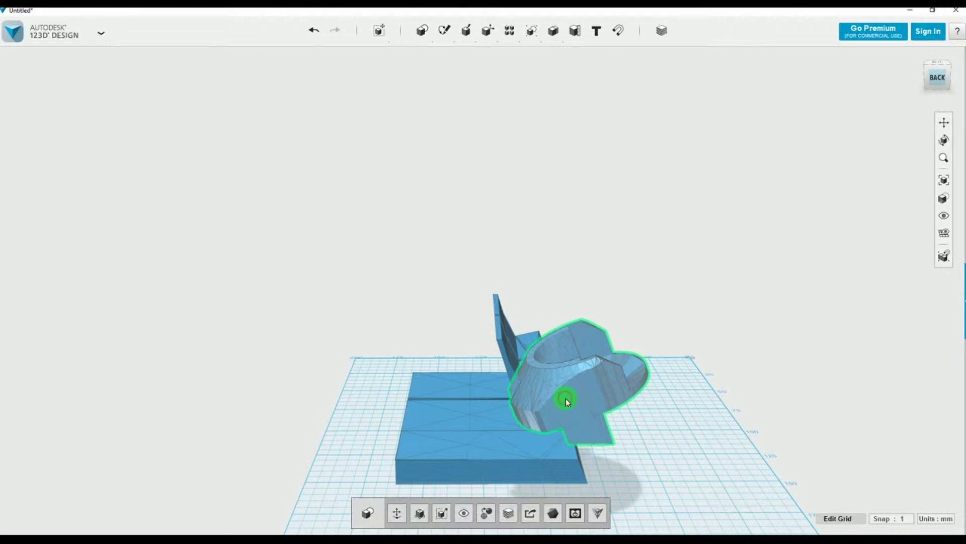
click(396, 513)
click(554, 397)
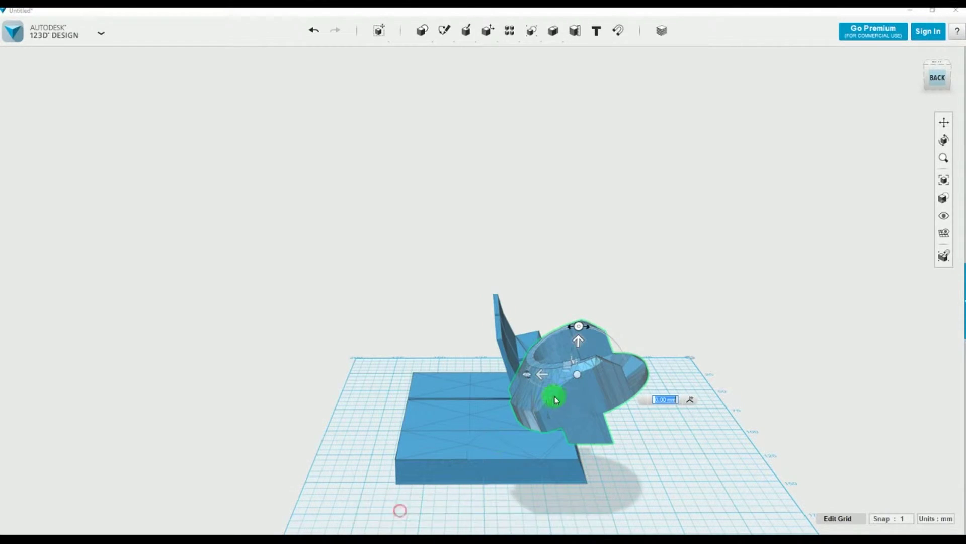
drag(578, 379, 394, 402)
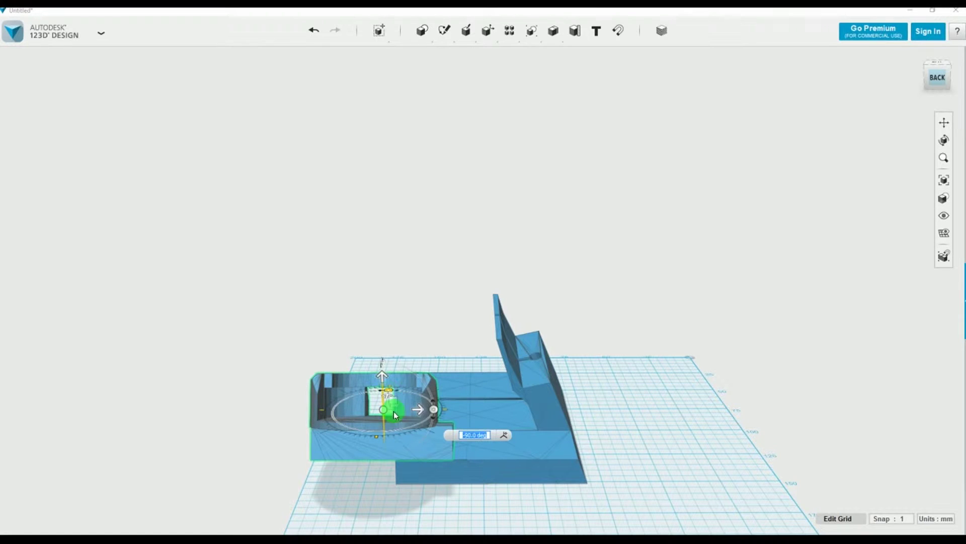
click(413, 474)
Shift and lower the cup so it overlaps the edge of the dock base.
right_drag(406, 483, 468, 470)
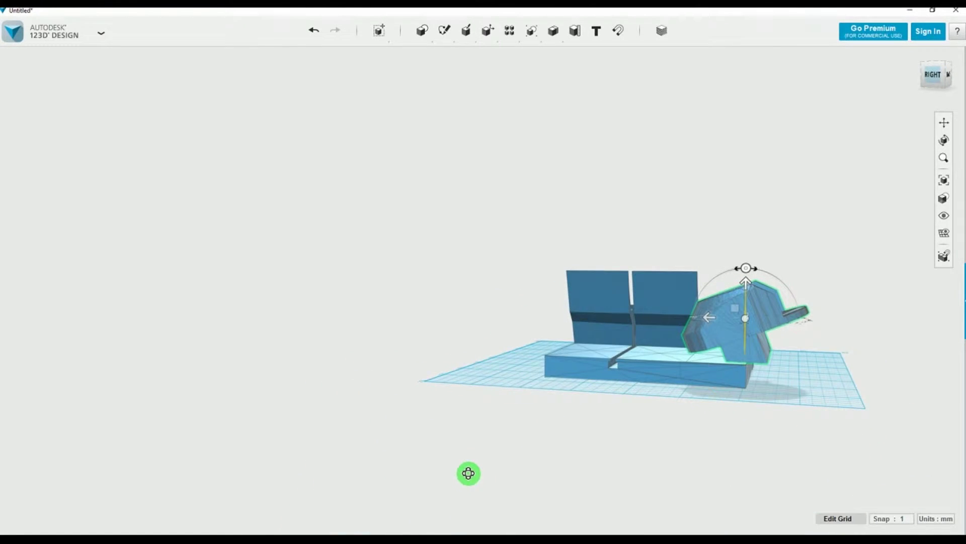
mouse_move(774, 338)
drag(744, 323, 729, 325)
right_drag(802, 392, 753, 399)
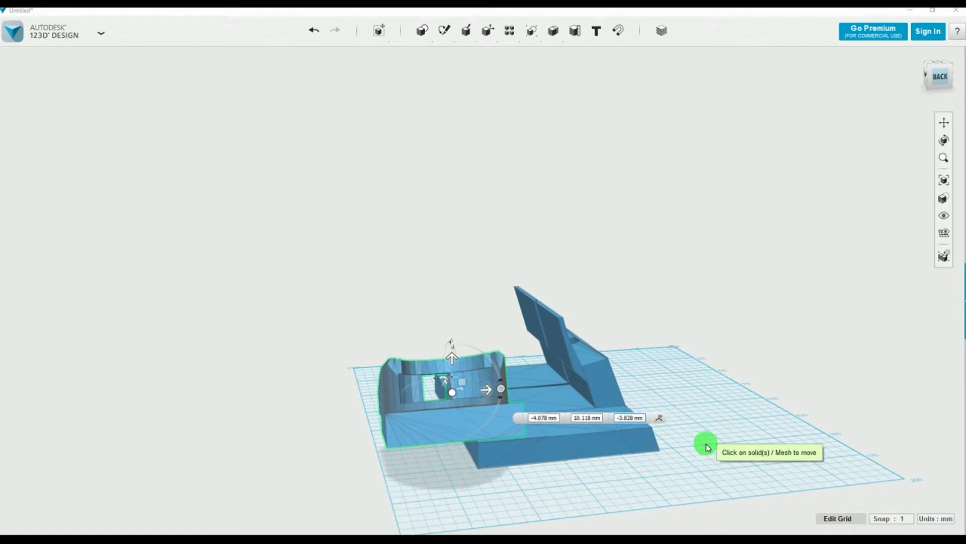
right_drag(705, 442, 705, 434)
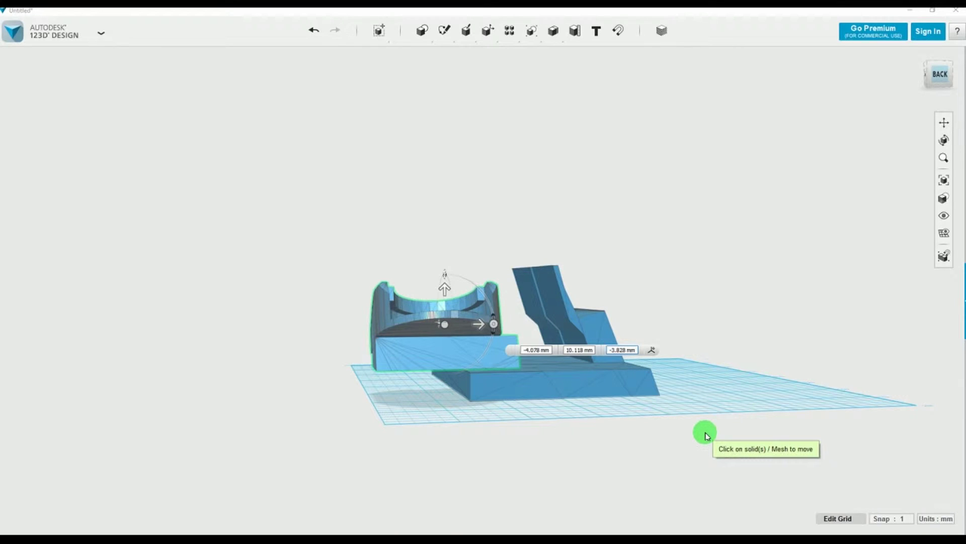
drag(442, 328, 444, 331)
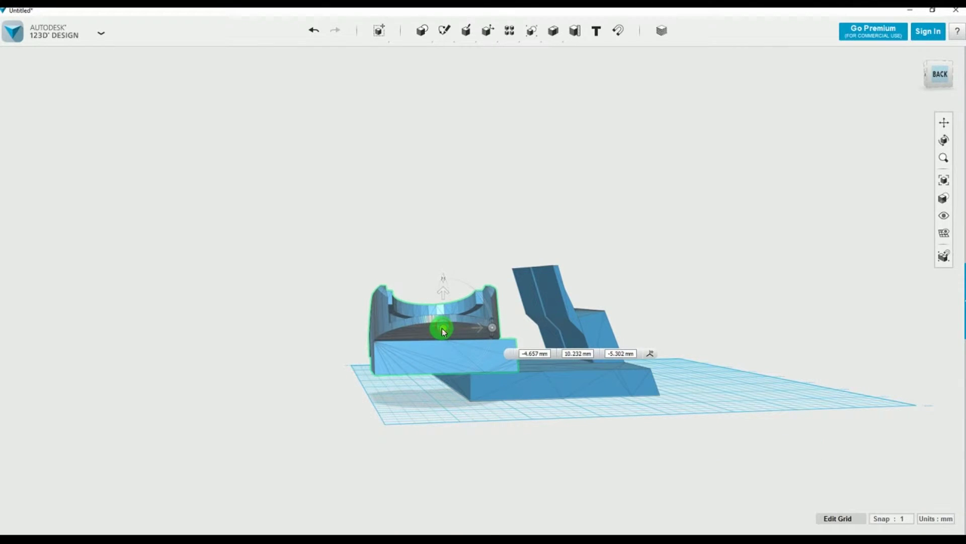
click(435, 410)
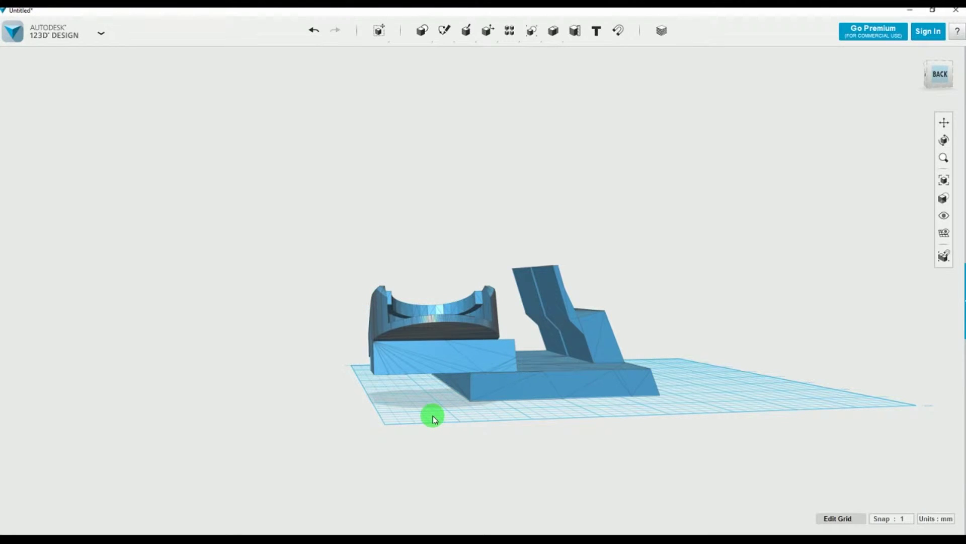
click(433, 347)
Export the combined model as STL mesh file 'S2 Gear & Phone Dock FINAL'.
right_drag(433, 346, 811, 427)
click(384, 43)
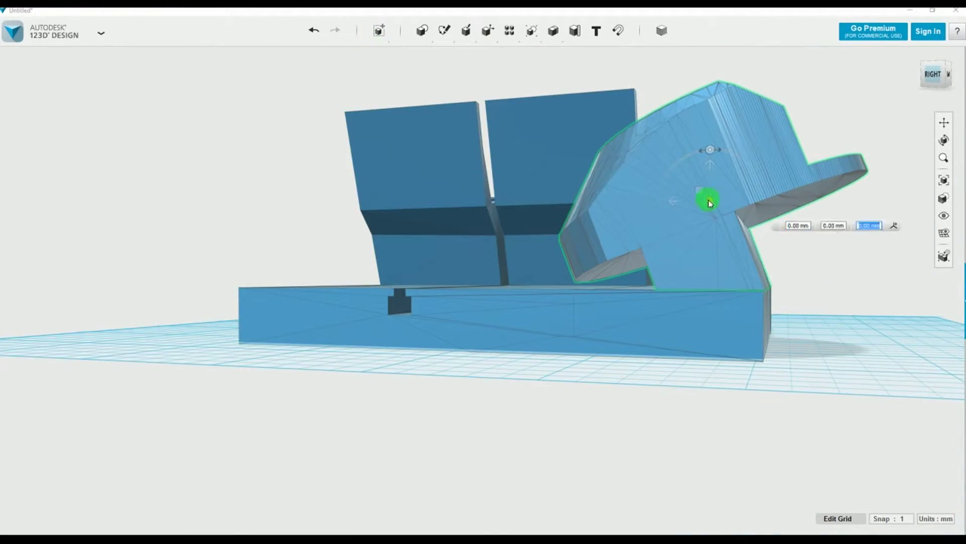
right_drag(706, 201, 751, 378)
click(100, 32)
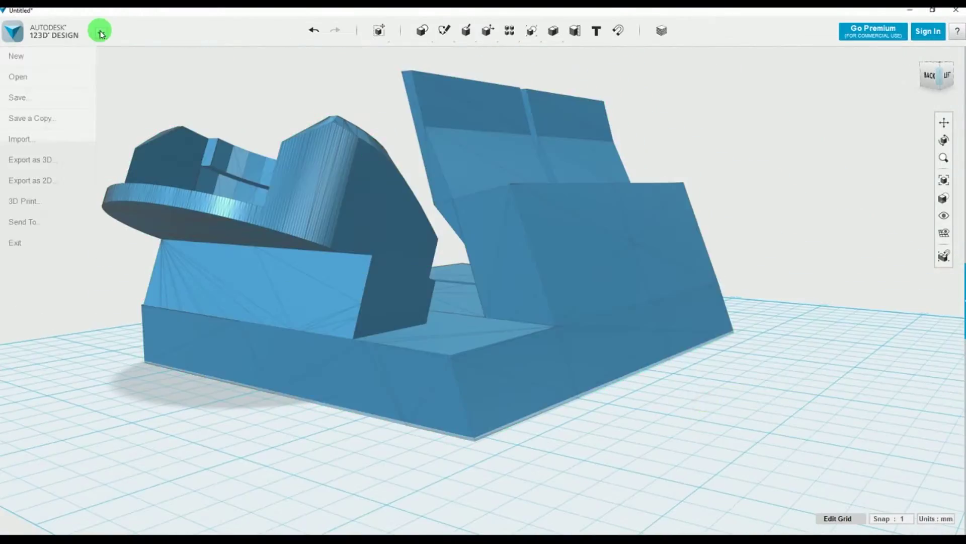
click(185, 228)
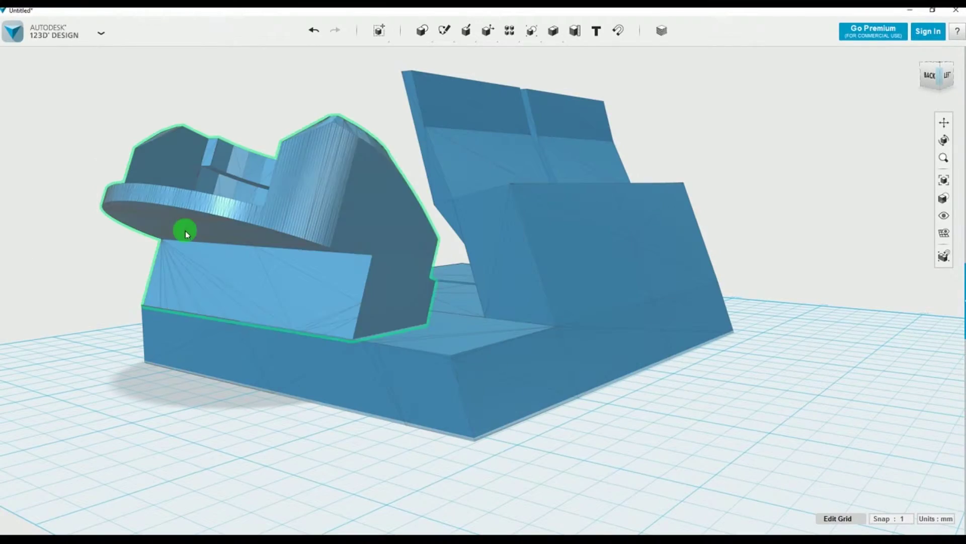
click(294, 104)
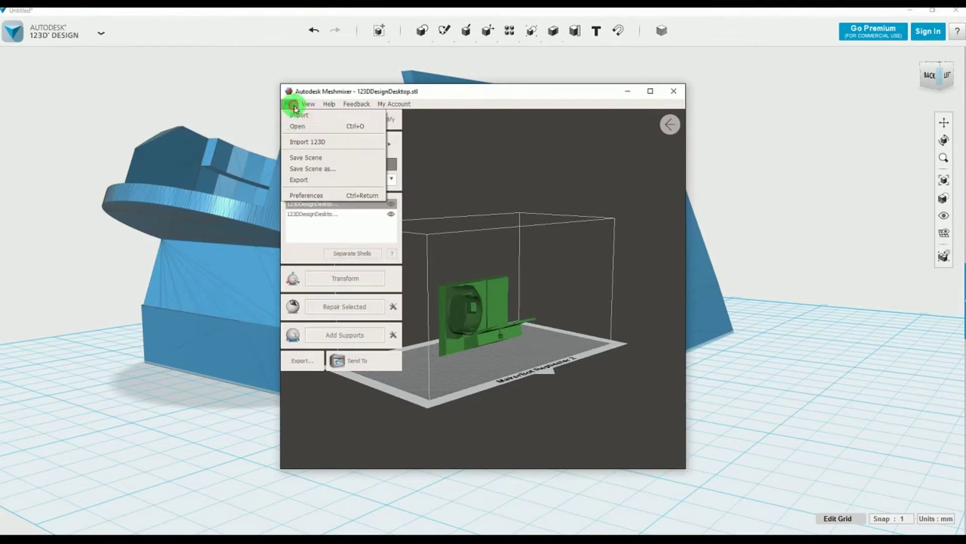
click(299, 179)
click(345, 198)
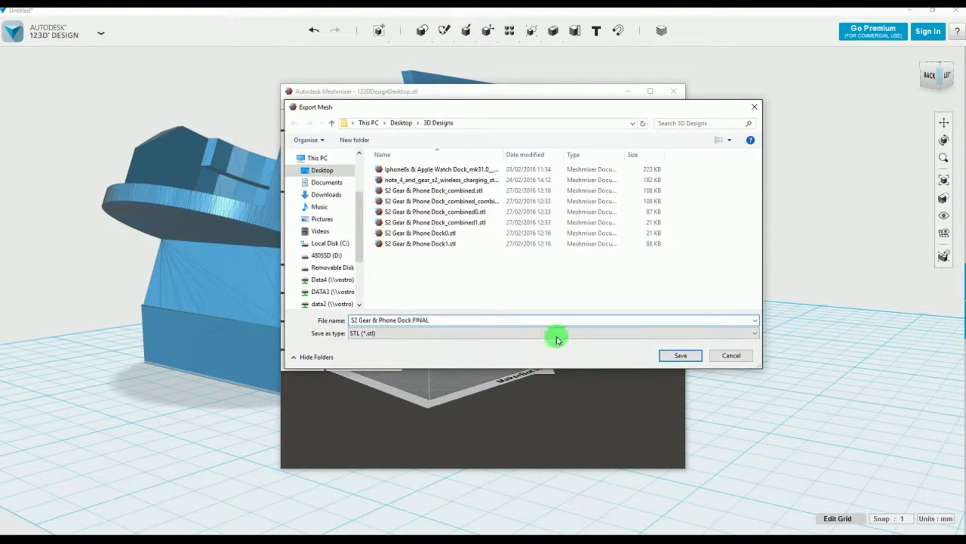
click(681, 354)
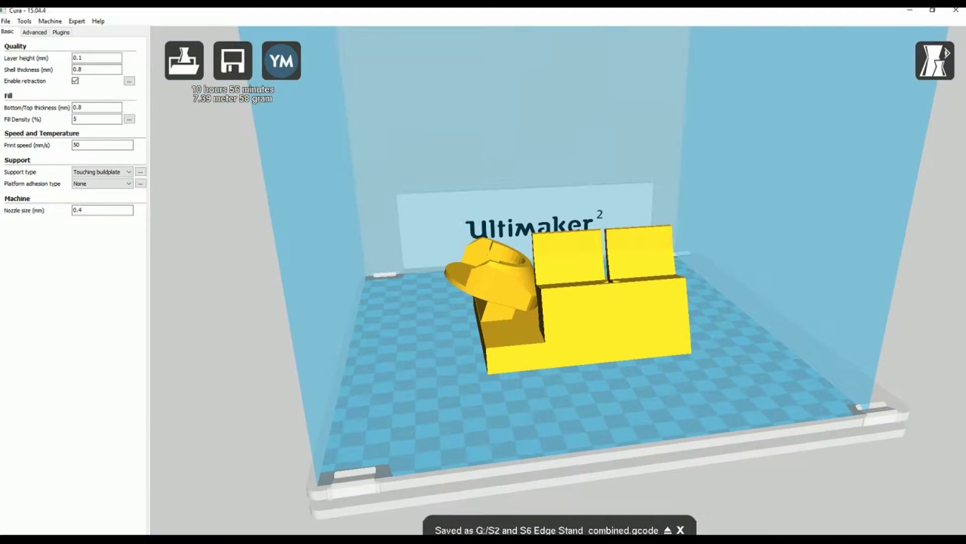